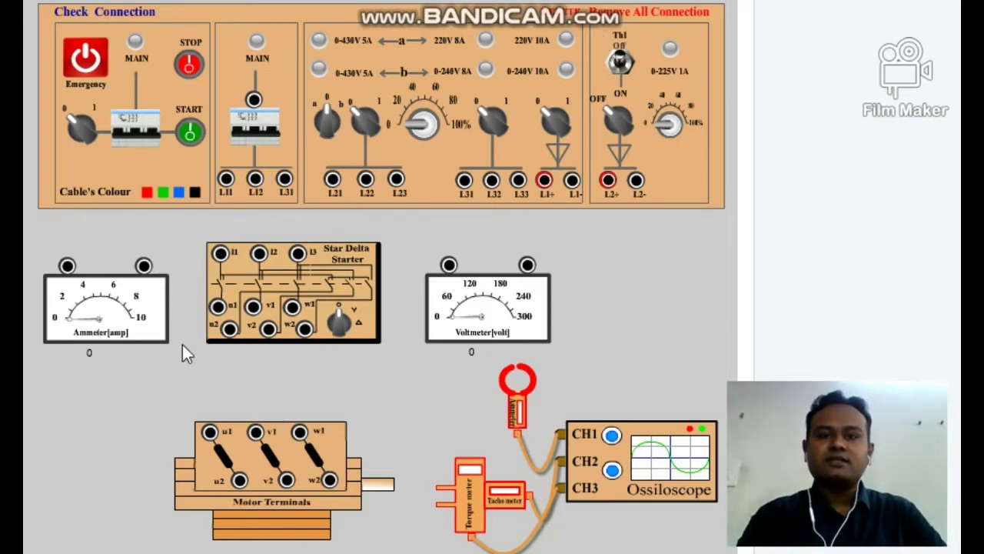
- Wire main supply L11 through the ammeter to star-delta starter terminal l1, and connect L12 and L31 directly to l2 and l3
click(227, 179)
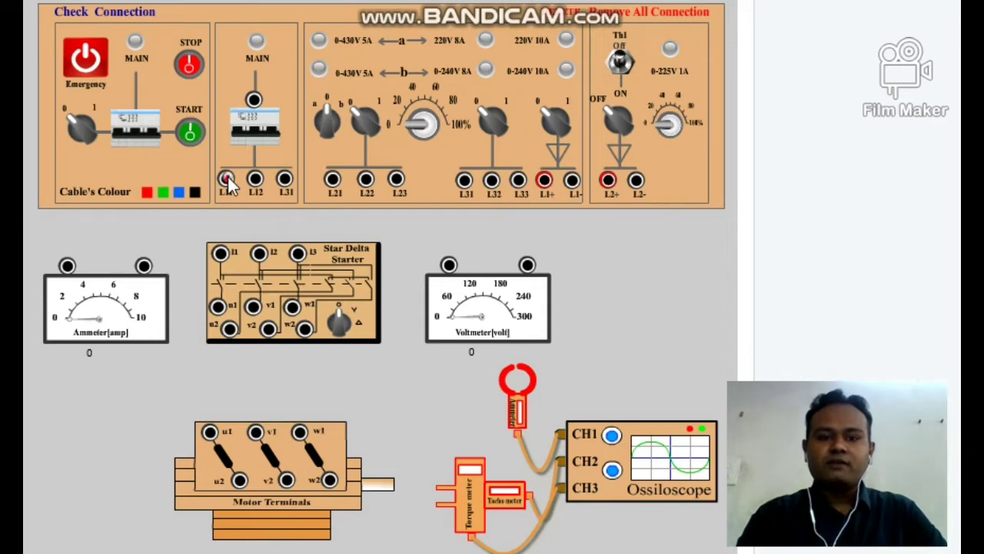
click(67, 266)
click(143, 265)
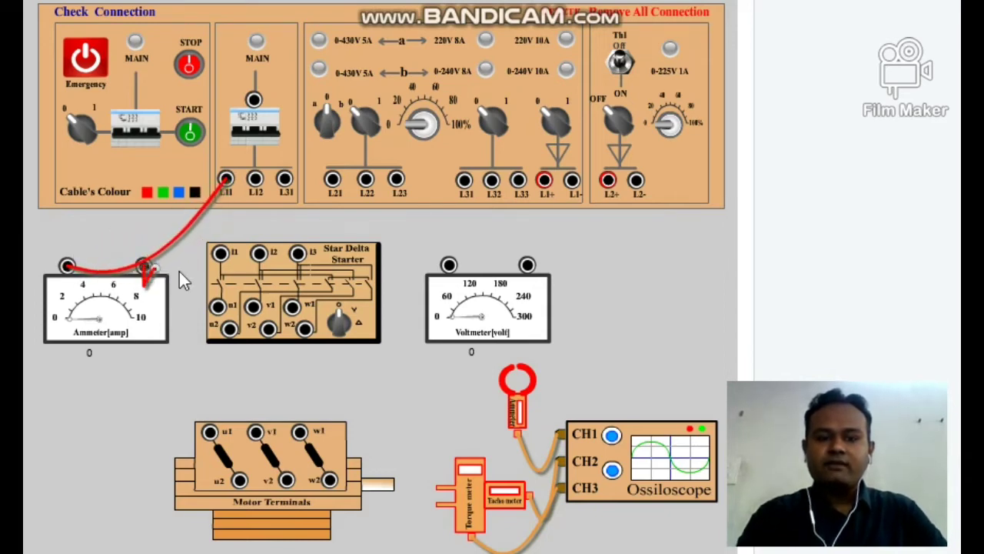
click(220, 255)
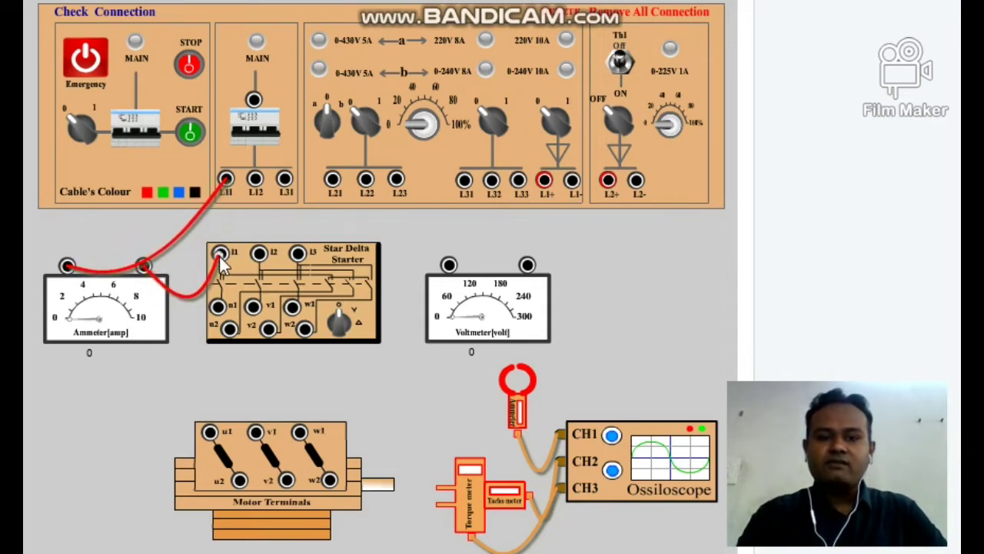
click(256, 181)
click(258, 256)
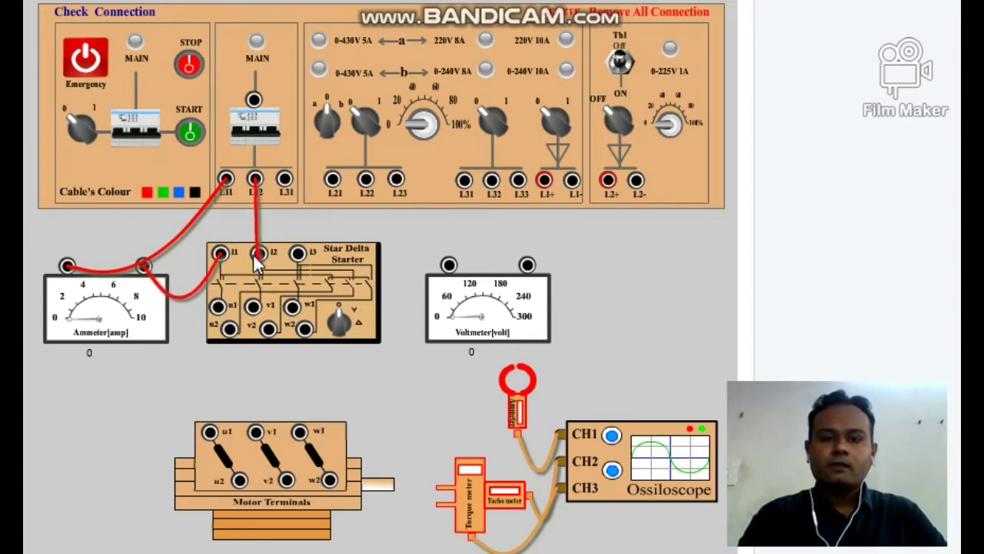
click(284, 180)
click(297, 255)
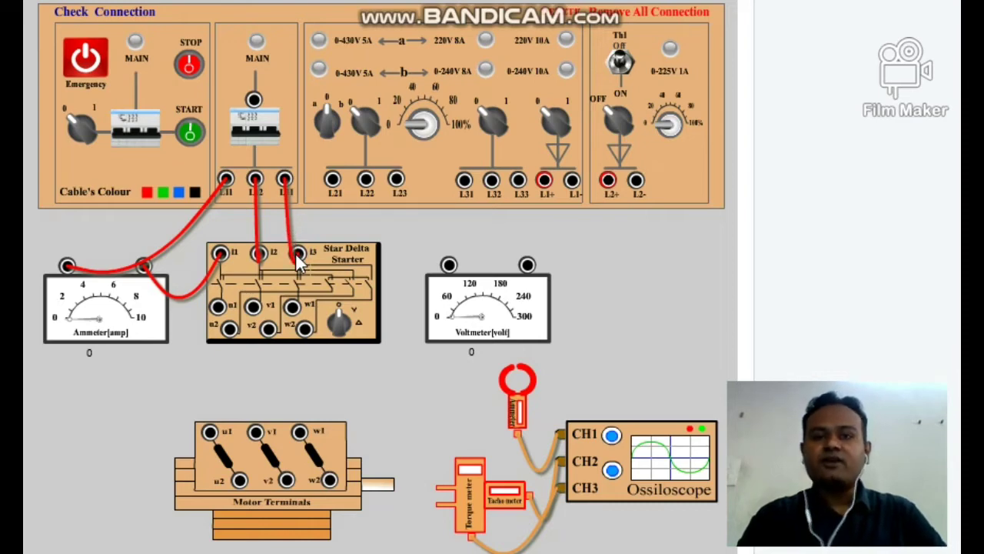
- Connect the starter's u1, u2, v1, v2, w1 and w2 outputs to the matching motor terminals
click(219, 307)
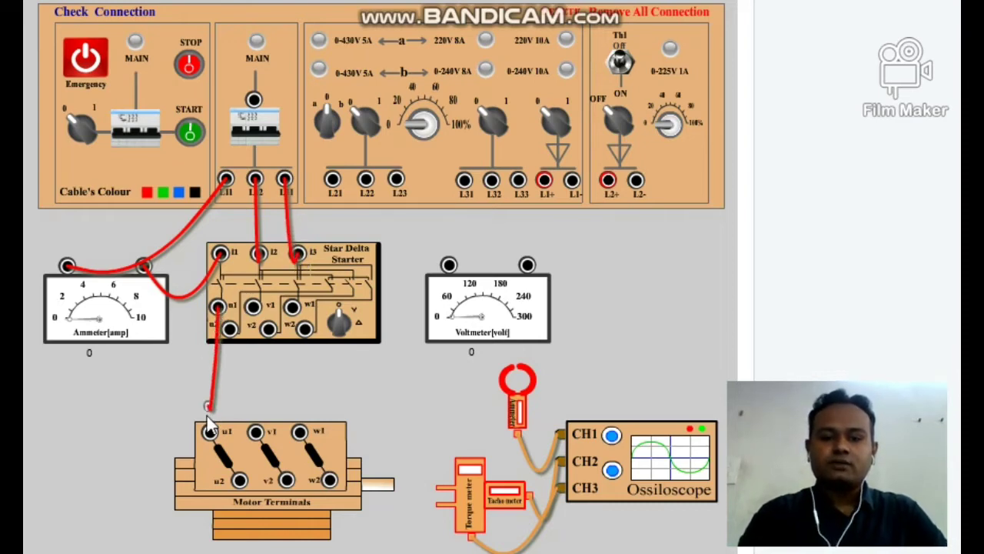
click(209, 432)
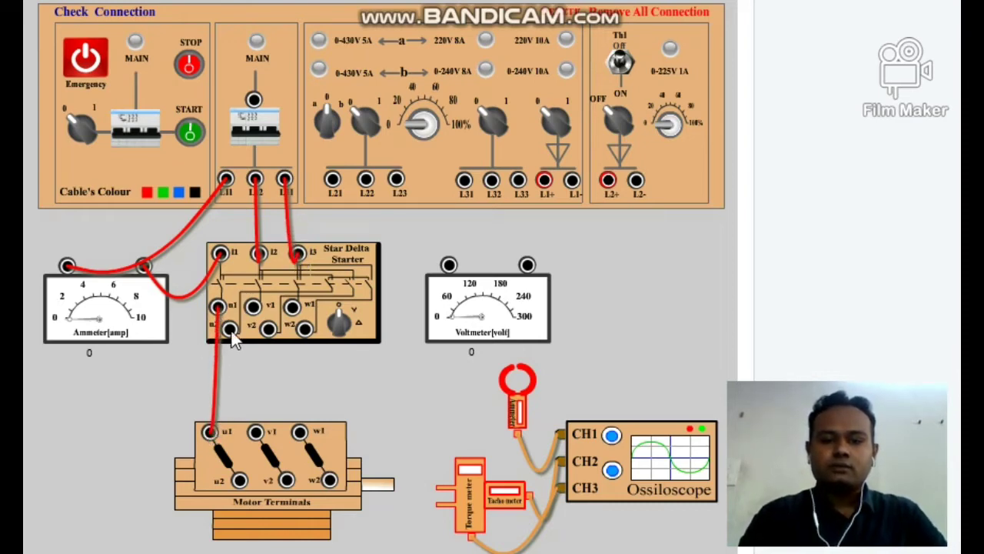
click(229, 329)
click(240, 480)
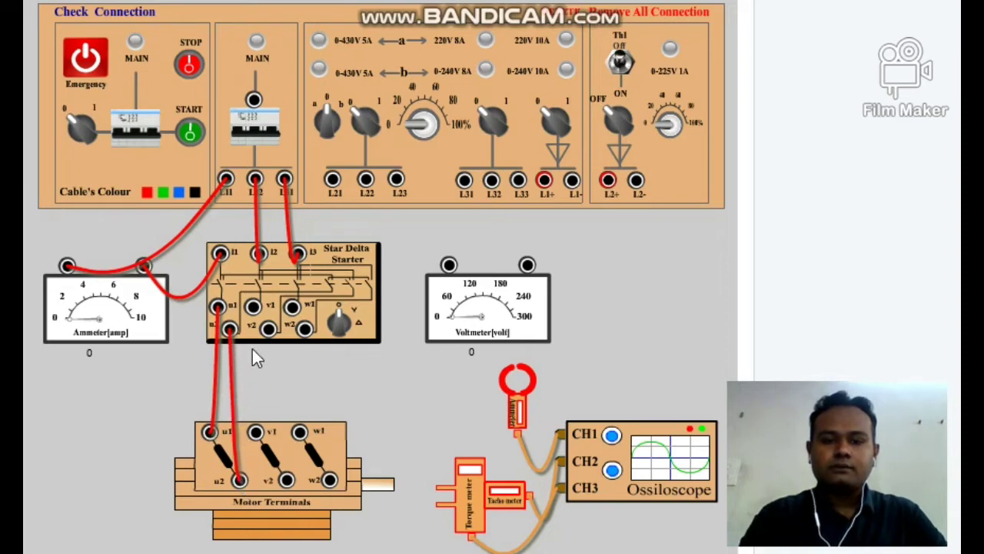
click(253, 307)
click(256, 432)
click(267, 330)
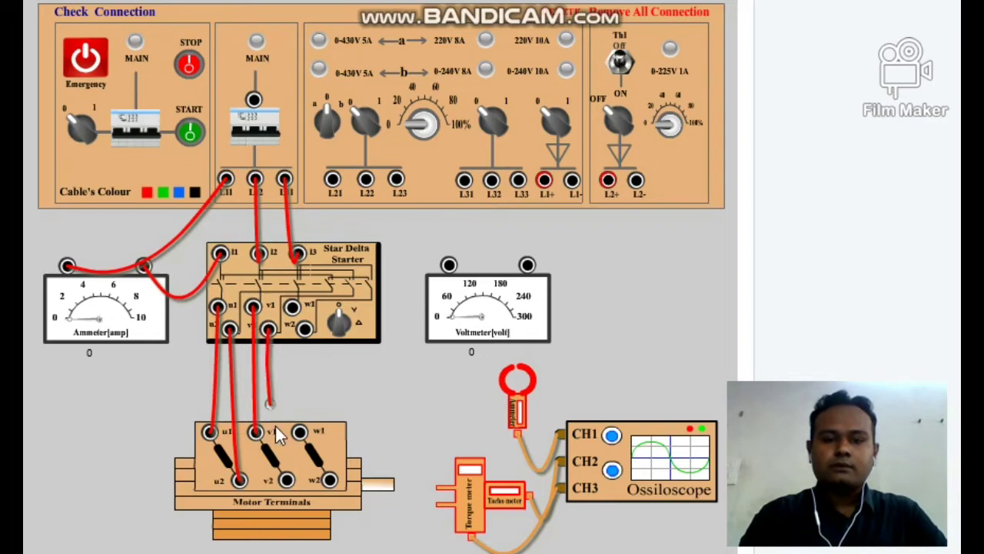
click(286, 478)
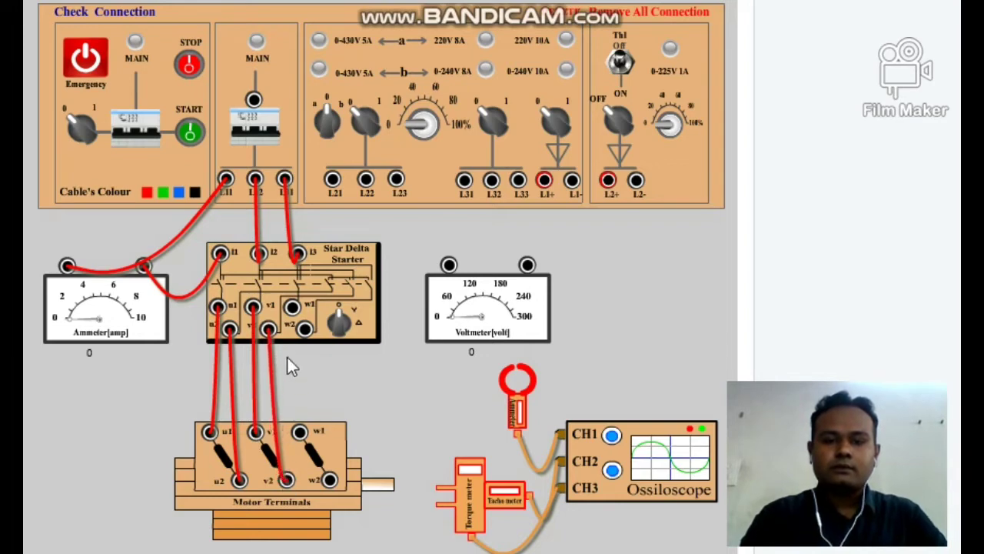
click(292, 307)
click(299, 432)
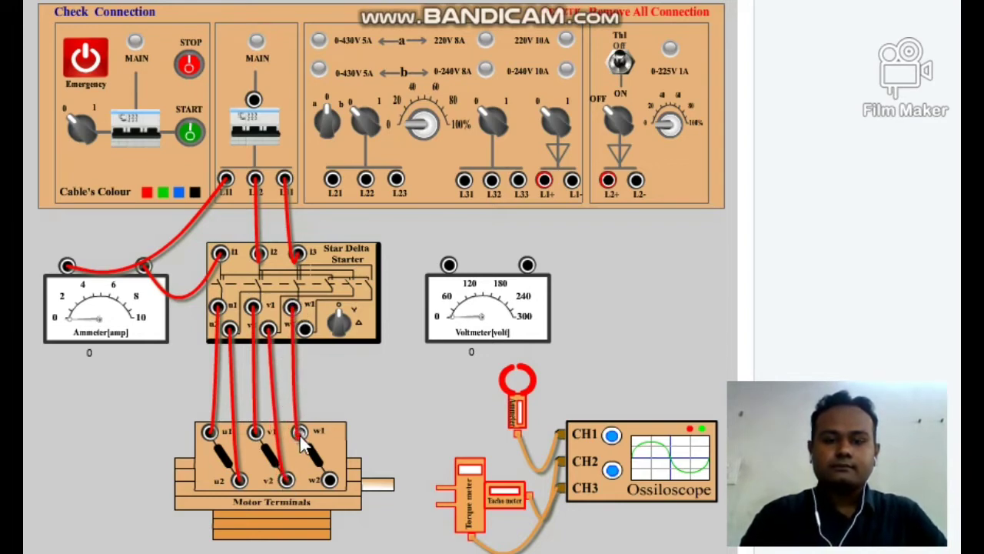
click(305, 330)
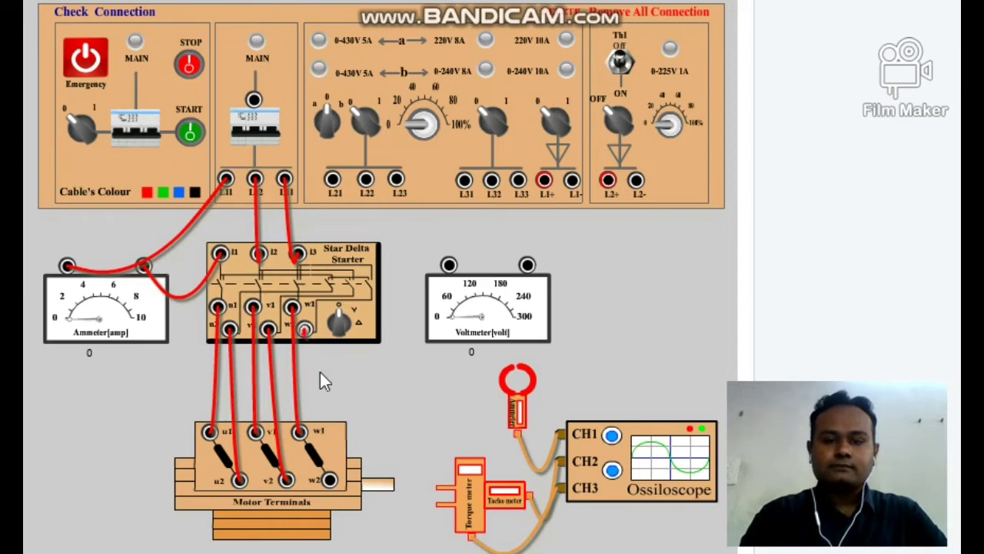
click(331, 478)
- Connect the voltmeter across the starter's l2 and l3 input terminals
click(448, 265)
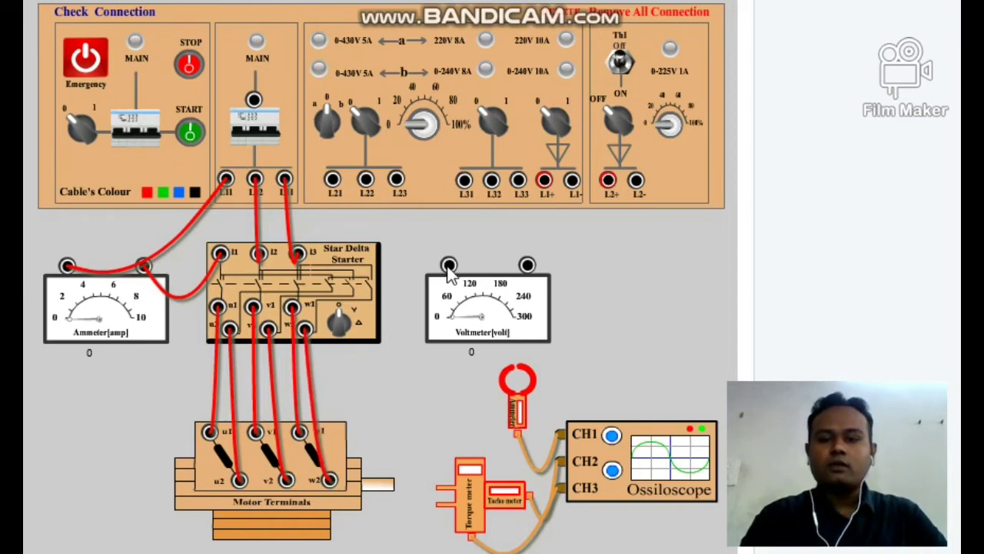
click(264, 259)
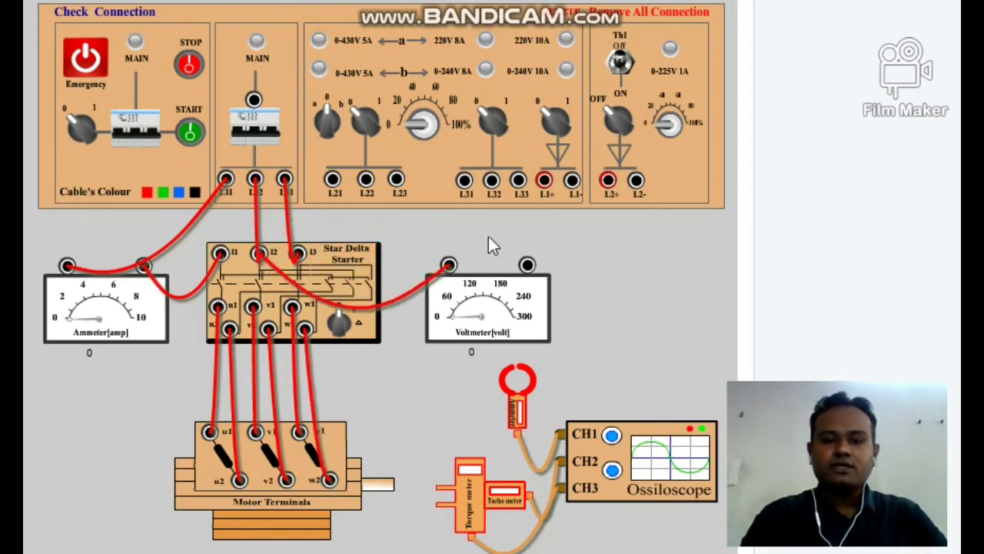
click(527, 265)
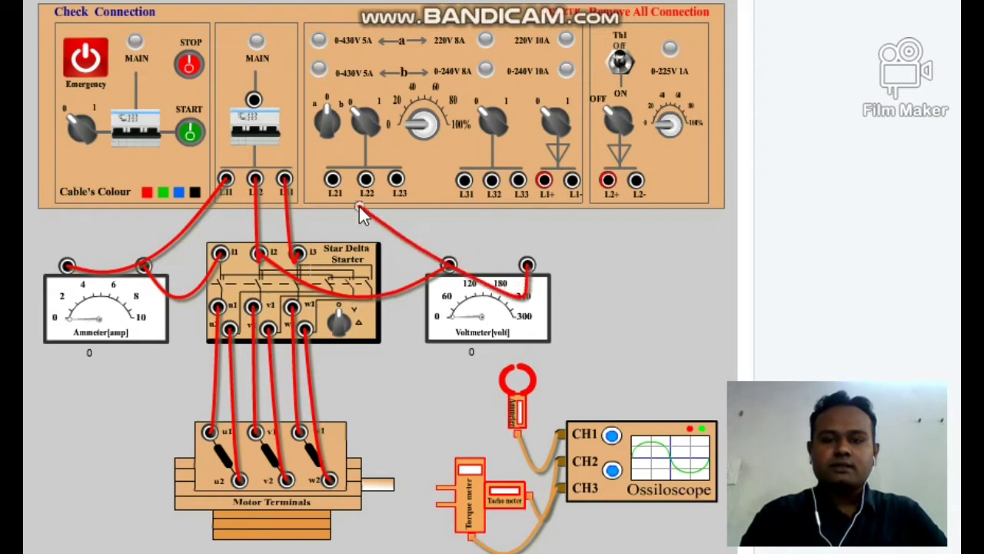
click(296, 253)
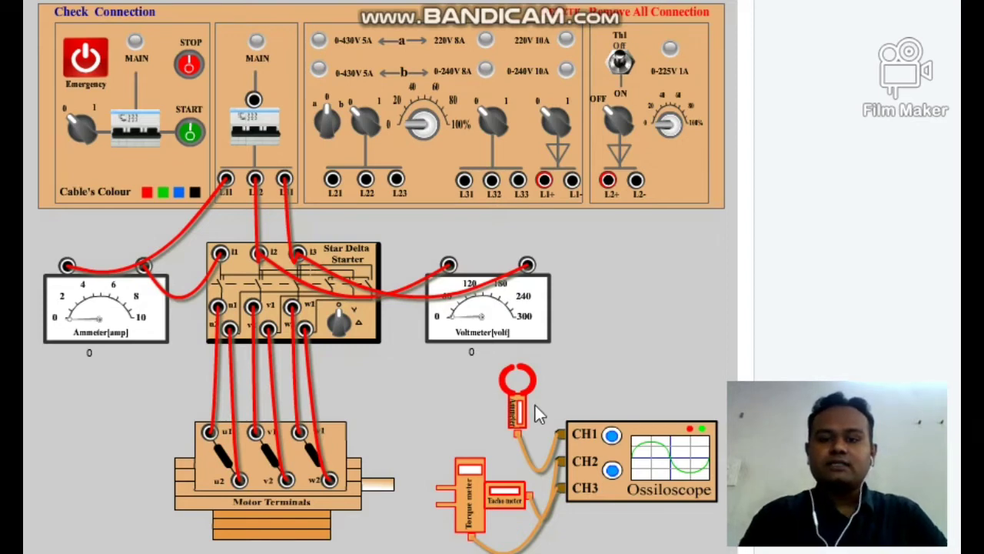
- Clamp the oscilloscope's CH1 ammeter probe around supply terminal L11 and couple the torque meter with tachometer to the motor shaft
drag(525, 409, 225, 202)
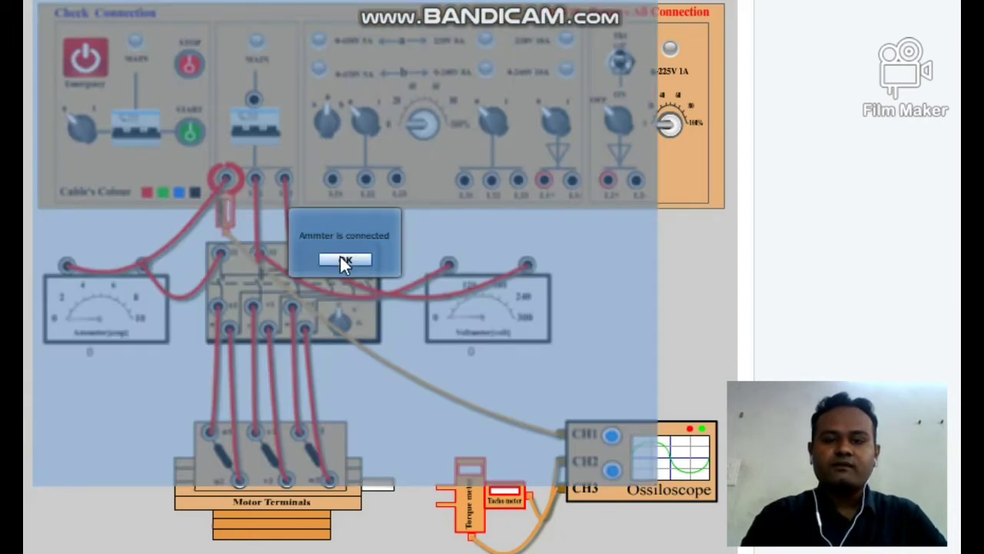
click(343, 260)
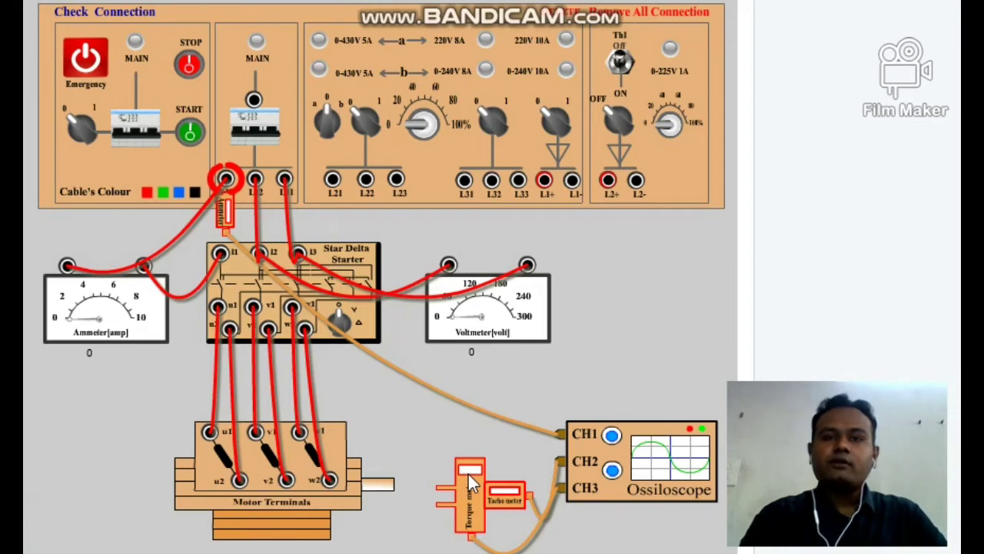
drag(469, 474, 403, 461)
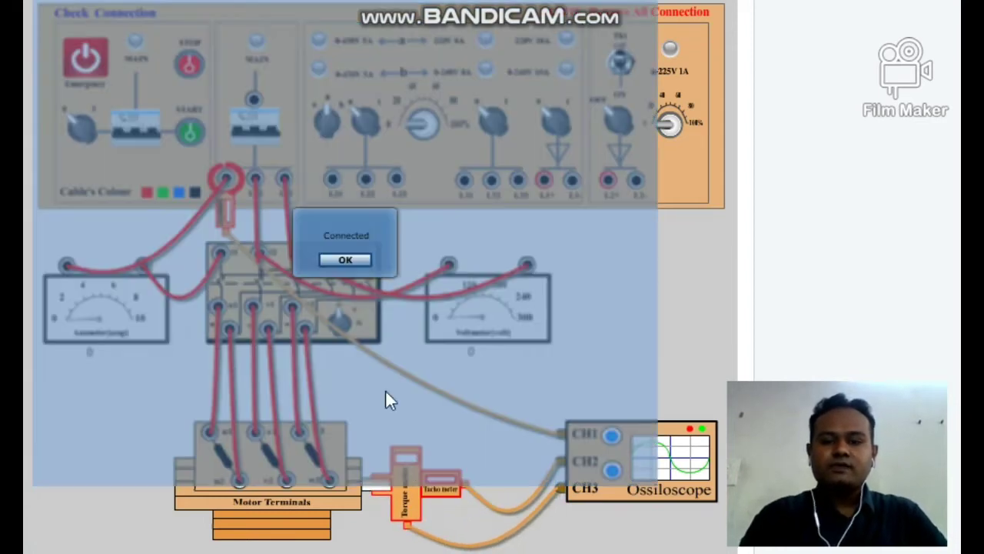
click(355, 259)
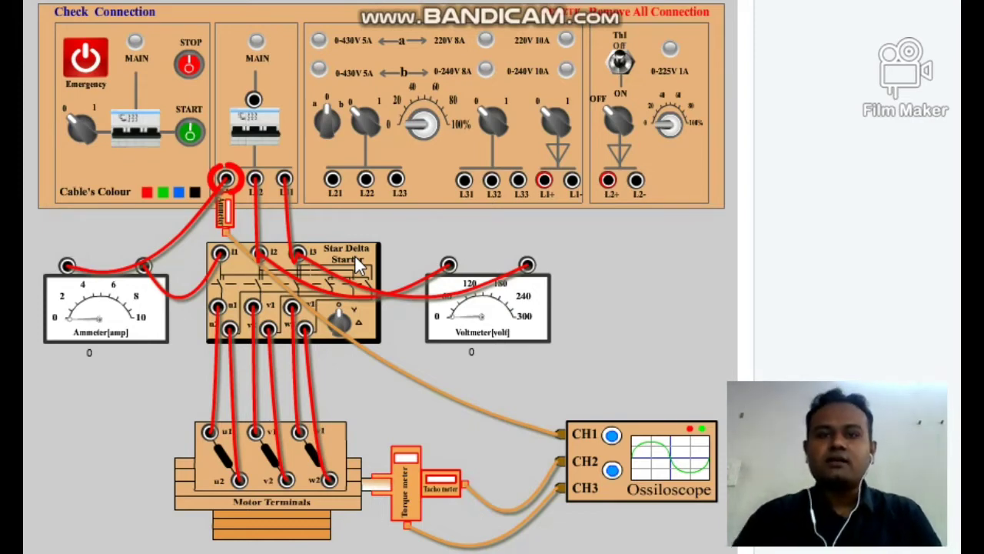
- Check the circuit connections and energize both main supply sections of the panel
click(87, 13)
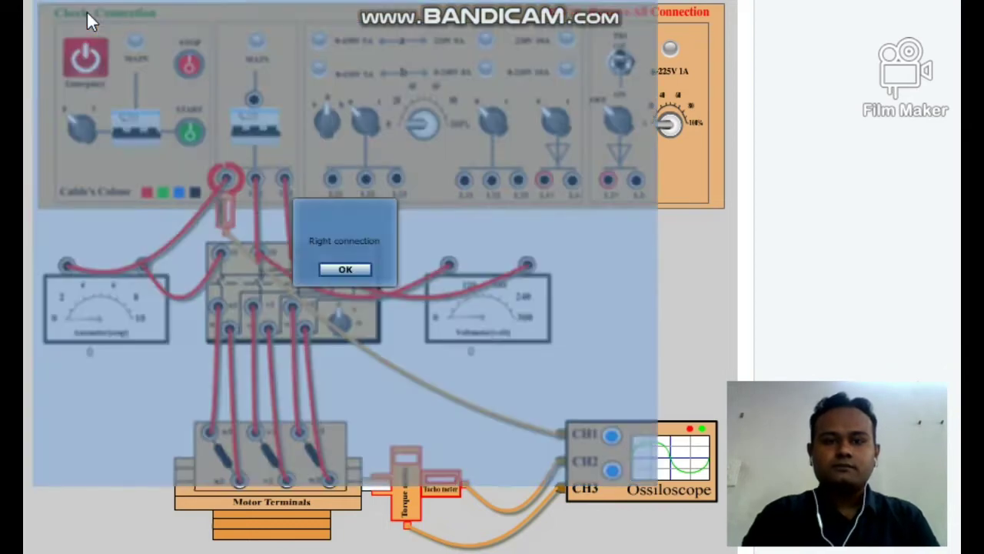
click(344, 271)
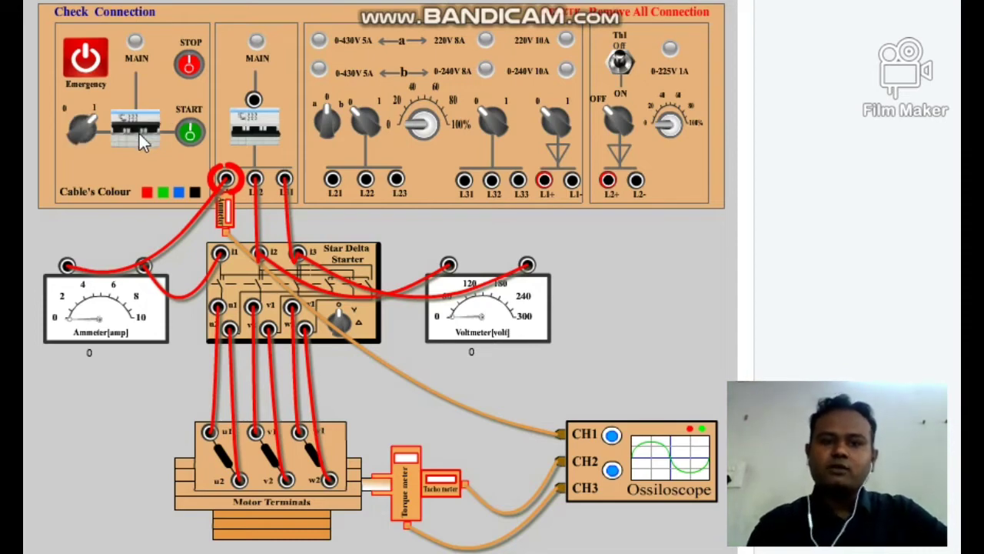
click(196, 134)
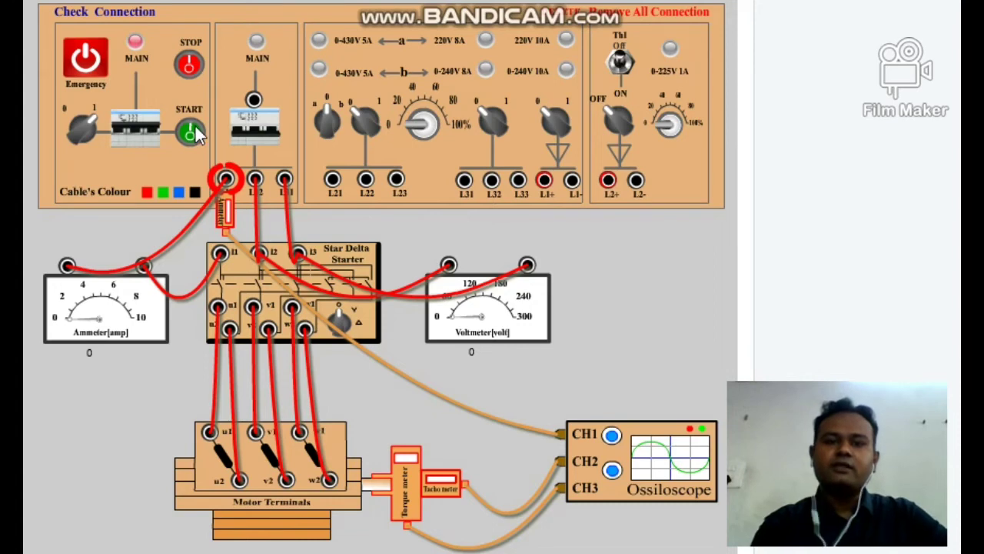
click(268, 131)
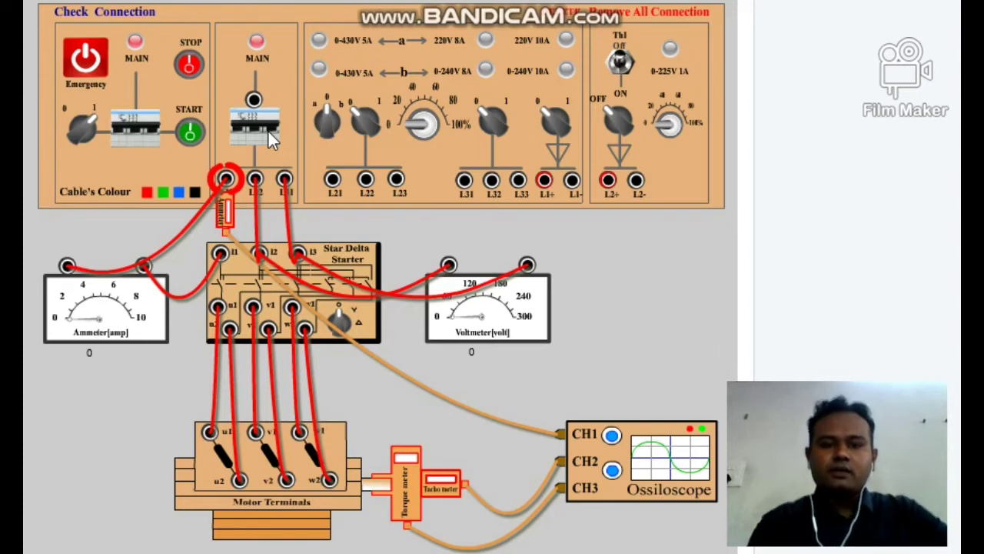
- Start the motor in star with the star-delta starter and switch it over to delta
click(338, 328)
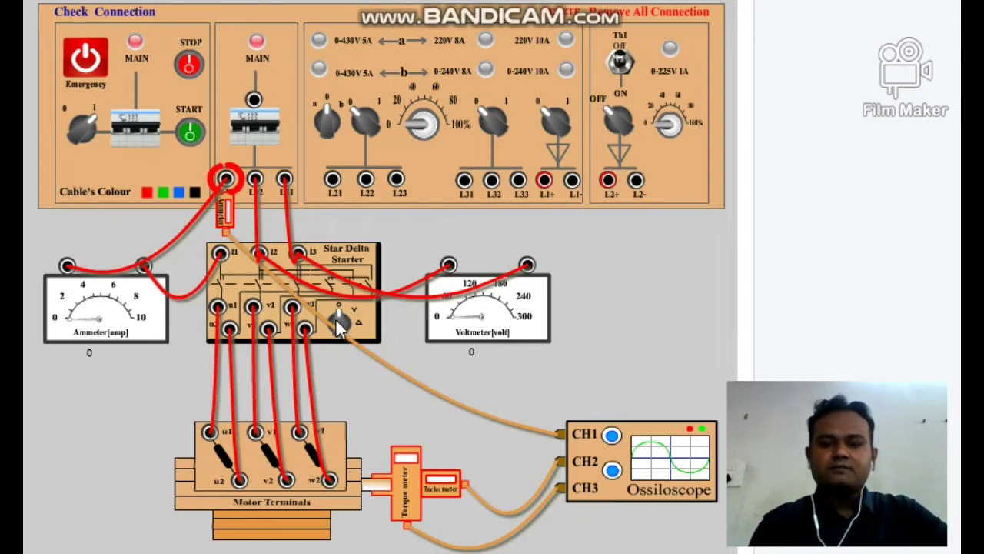
click(338, 326)
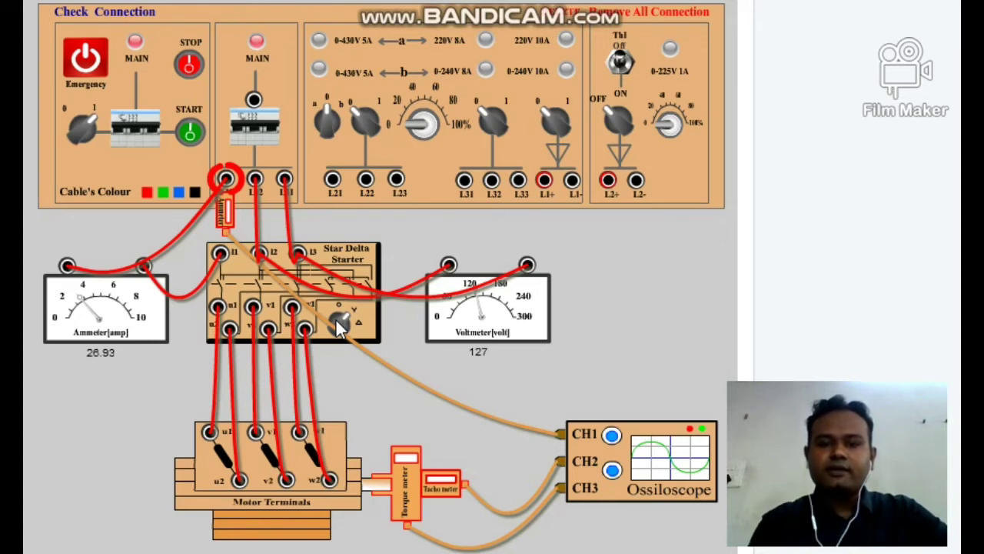
click(339, 323)
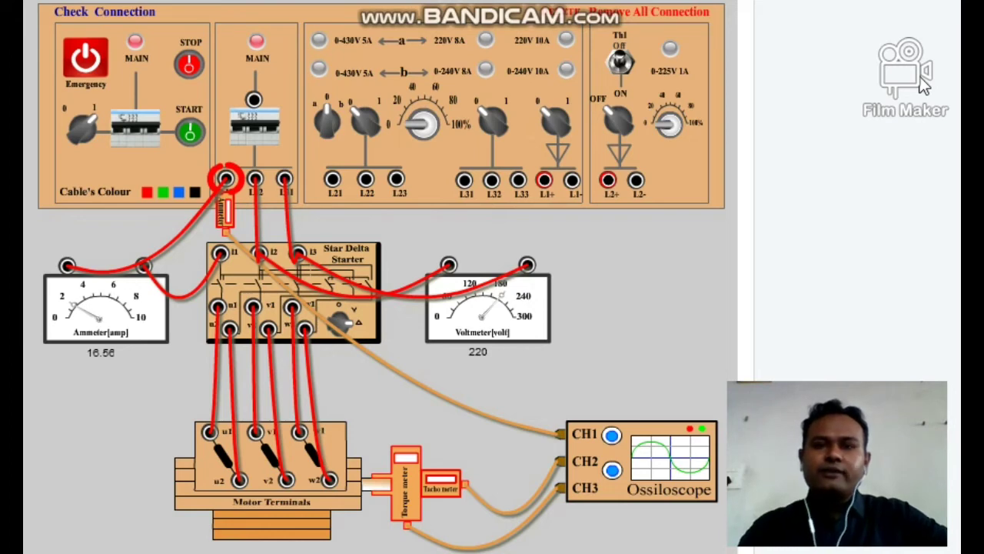
- Display oscilloscope channel CH1 clear of the starter and meters, and repeat the motor start from off through star to delta
click(583, 435)
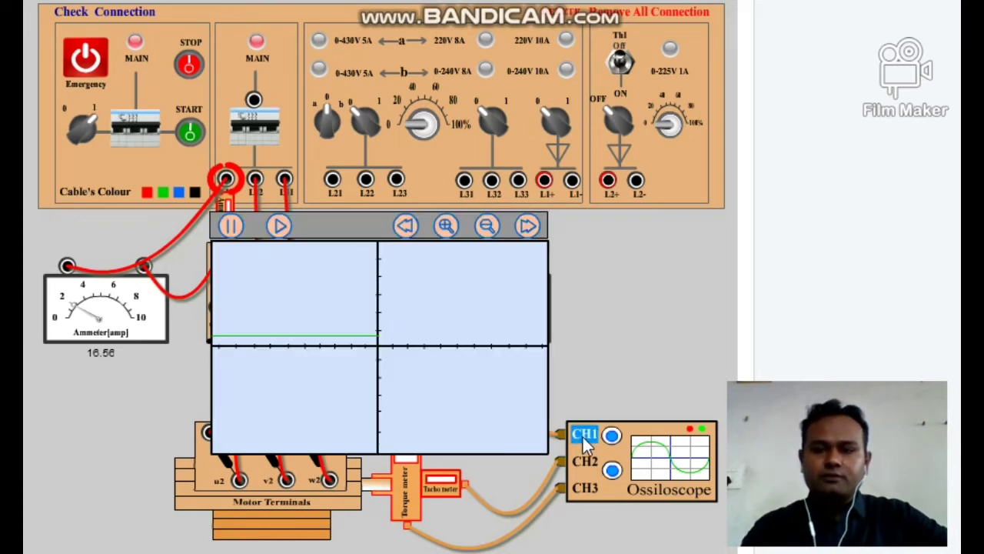
drag(344, 227, 527, 32)
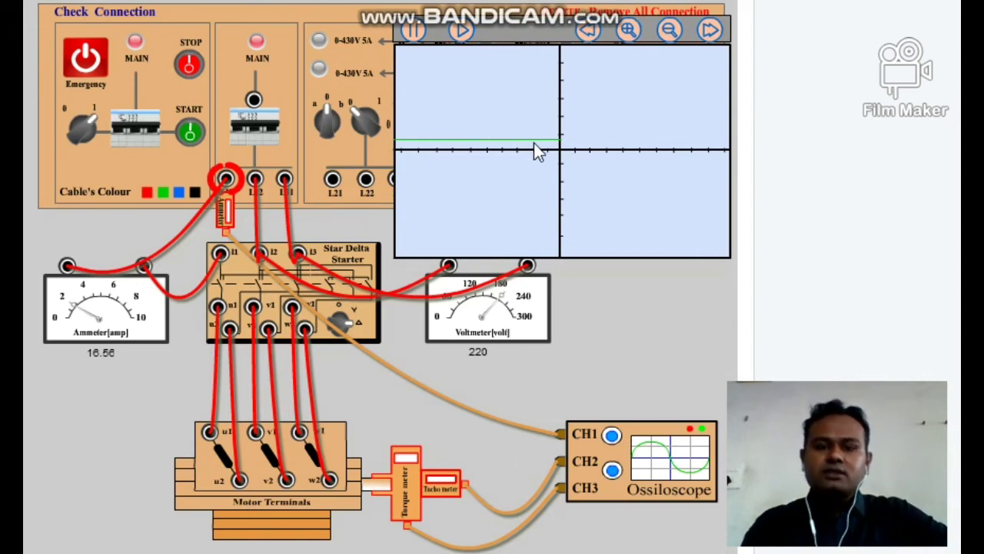
click(344, 326)
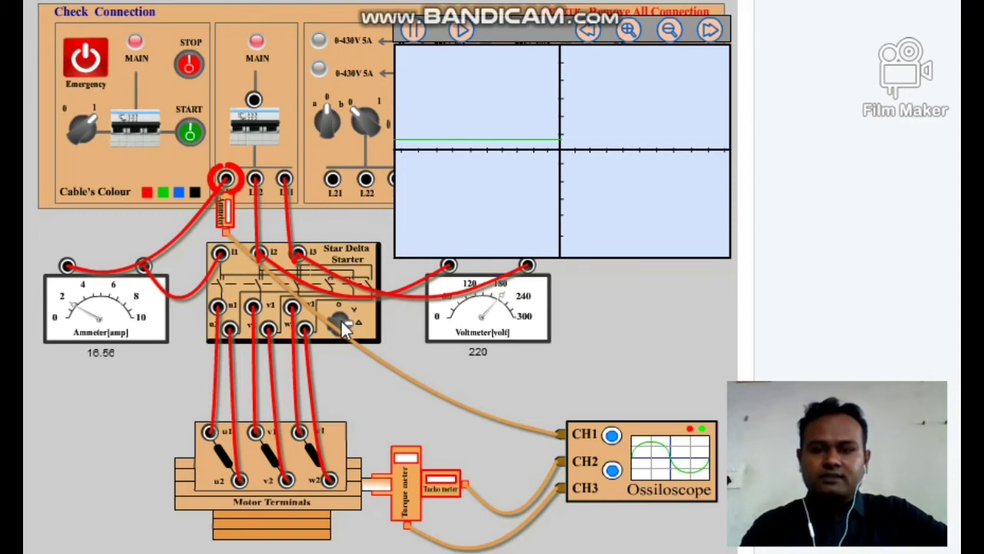
click(344, 327)
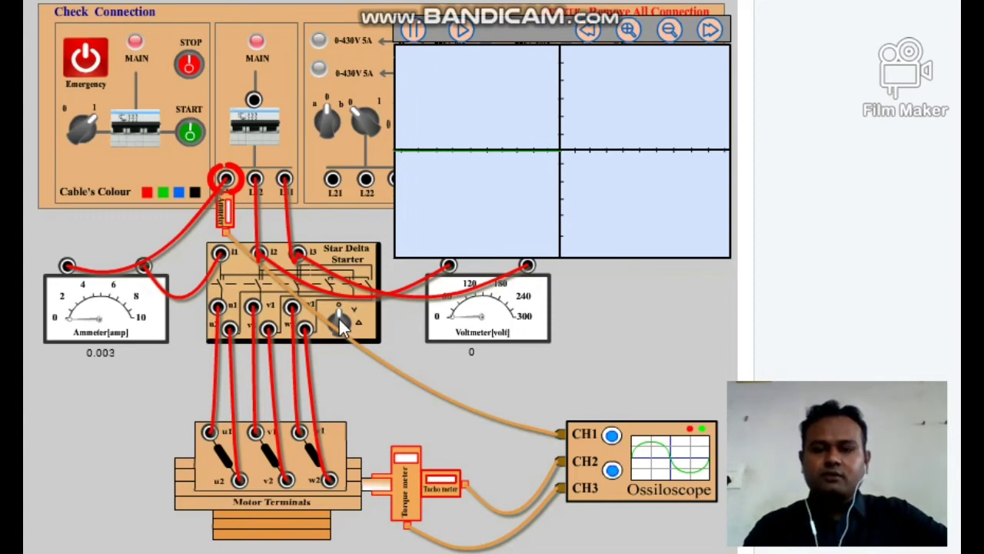
click(342, 323)
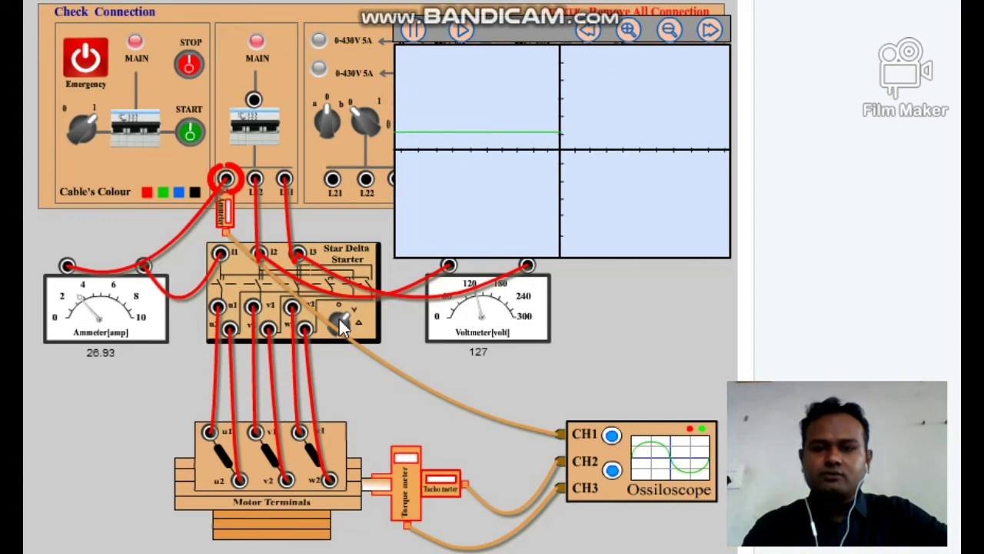
click(341, 321)
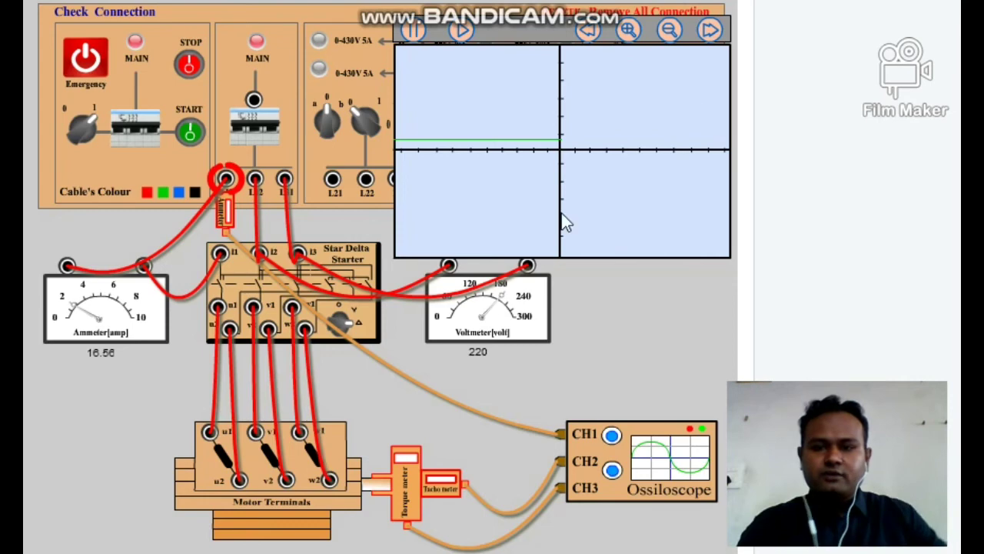
- Close the CH1 trace and display oscilloscope channel CH2 instead
click(582, 435)
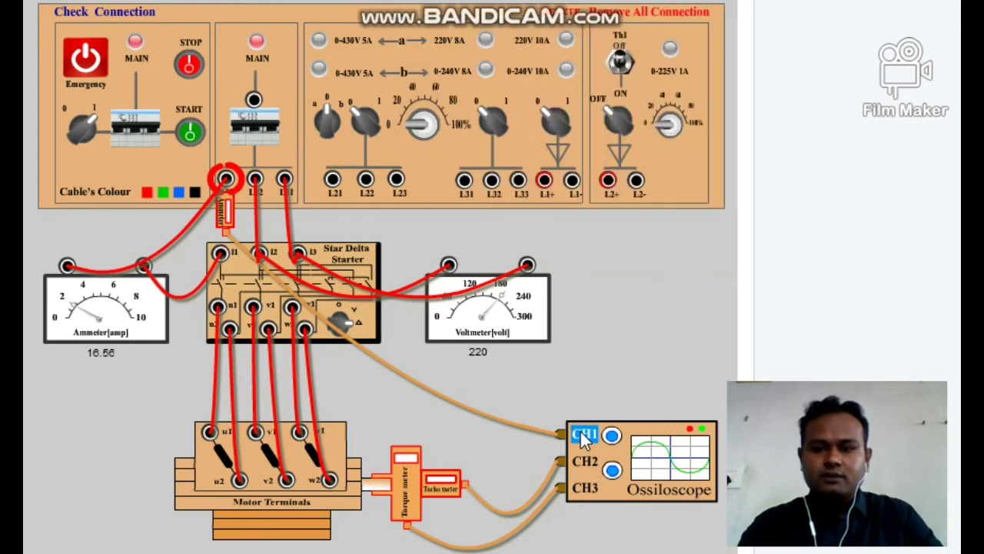
click(586, 462)
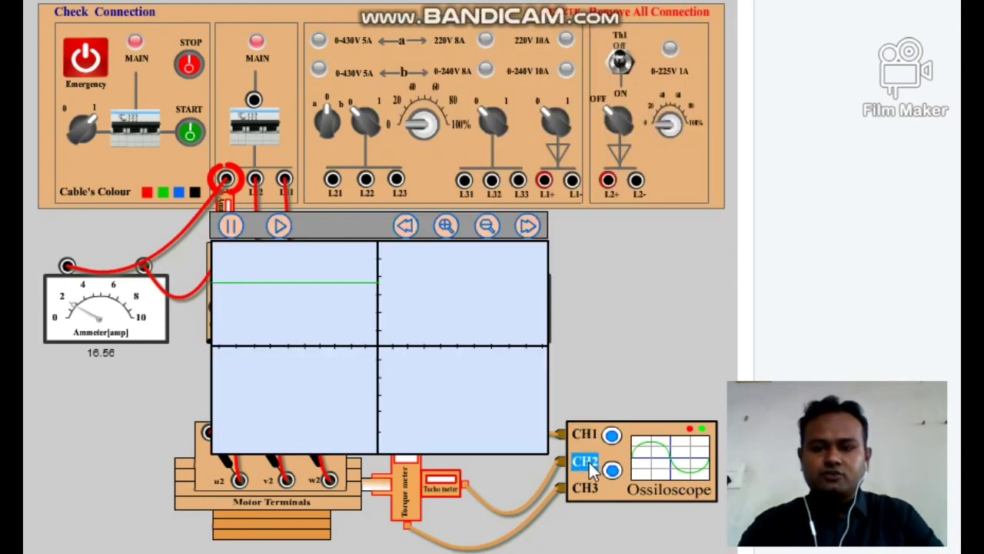
- Move the CH2 trace clear of the starter and meters, and rerun the motor start from off through star to delta
drag(350, 230, 525, 31)
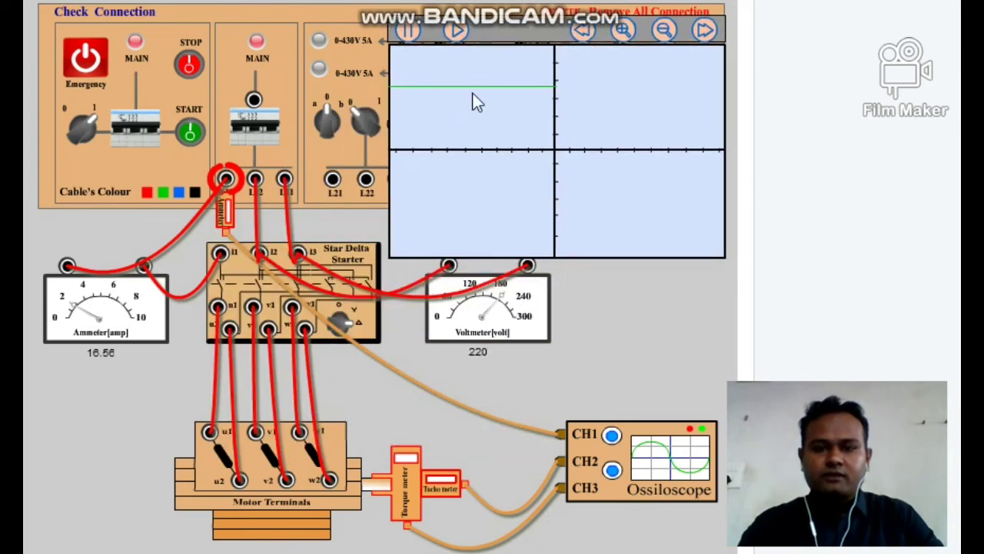
click(343, 327)
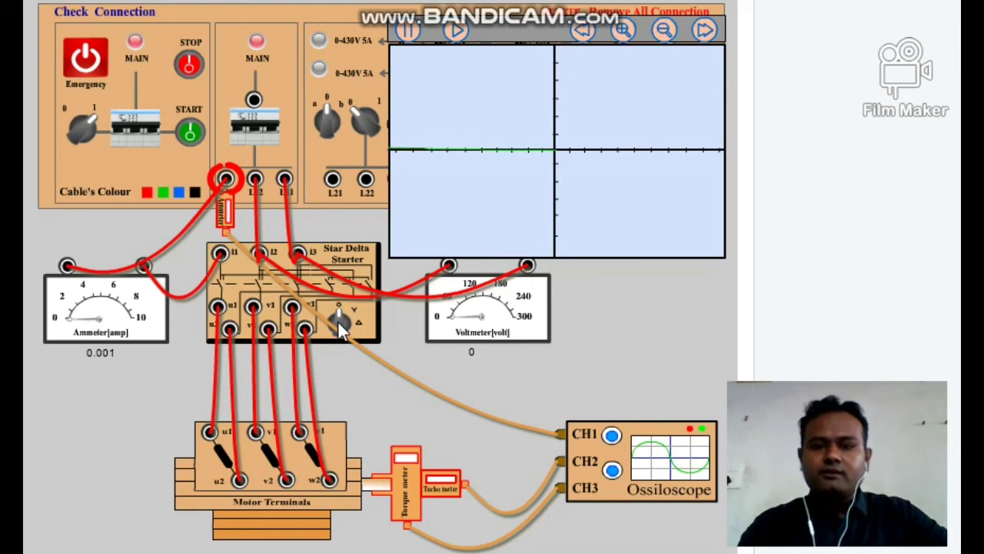
click(340, 322)
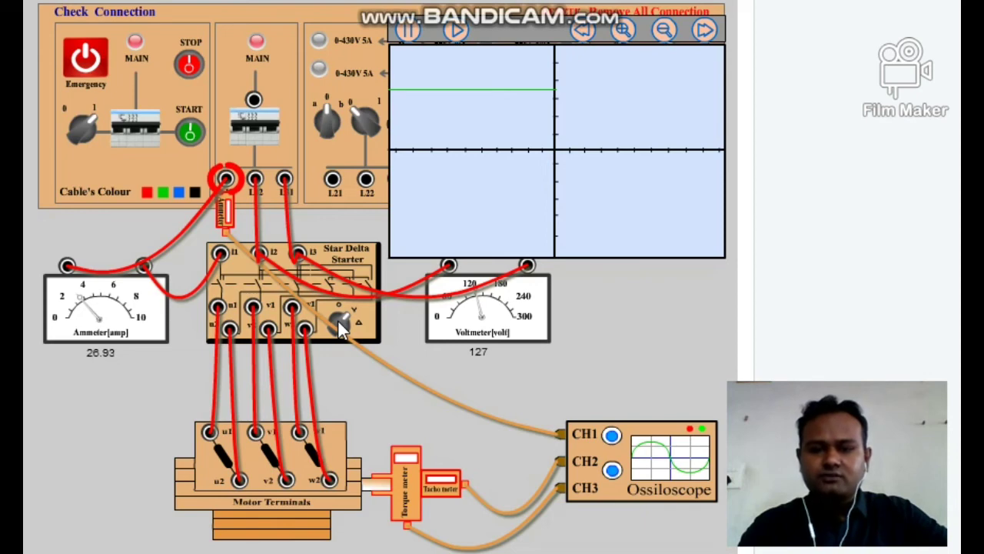
click(341, 321)
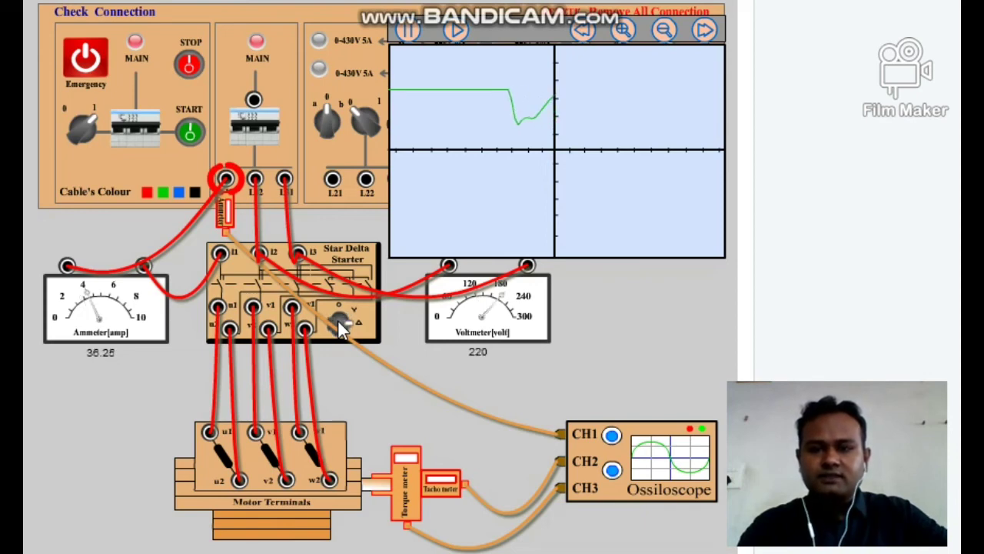
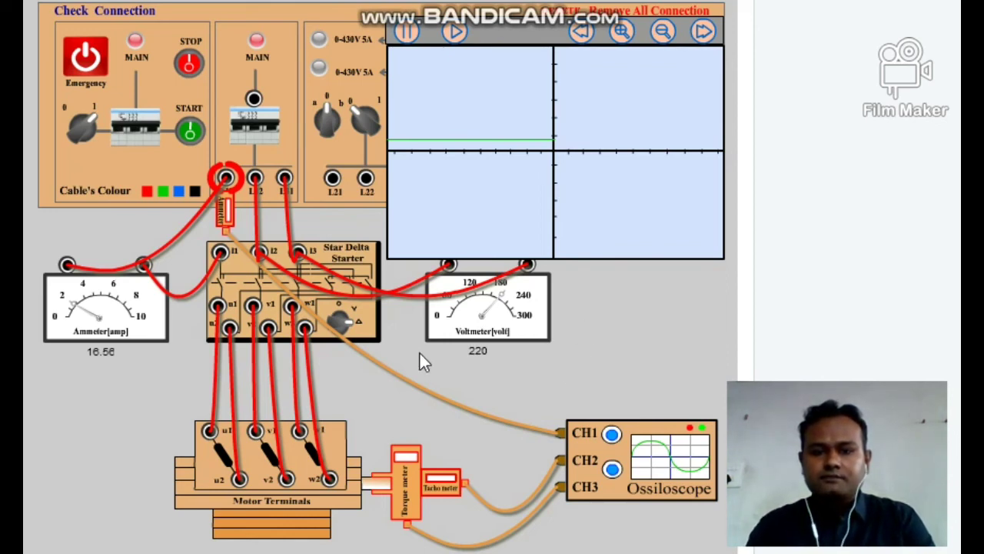
- Switch the starter off, restart the motor in star and change over to delta to record the CH3 torque trace
click(339, 318)
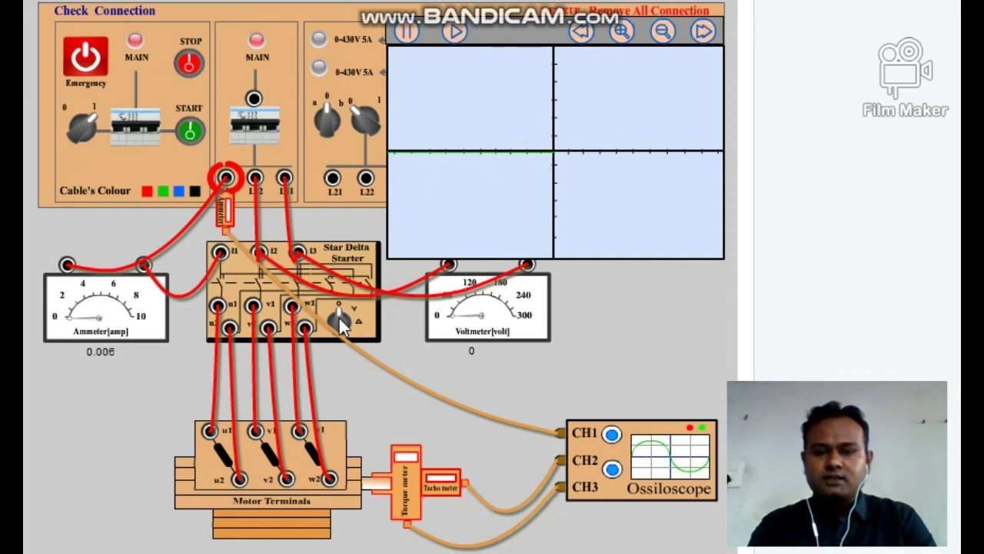
click(339, 317)
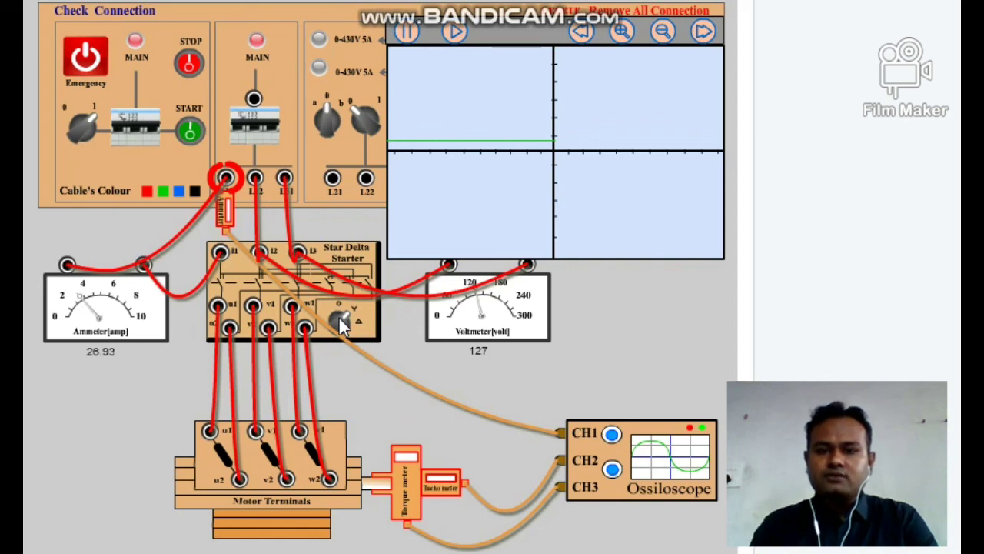
click(339, 317)
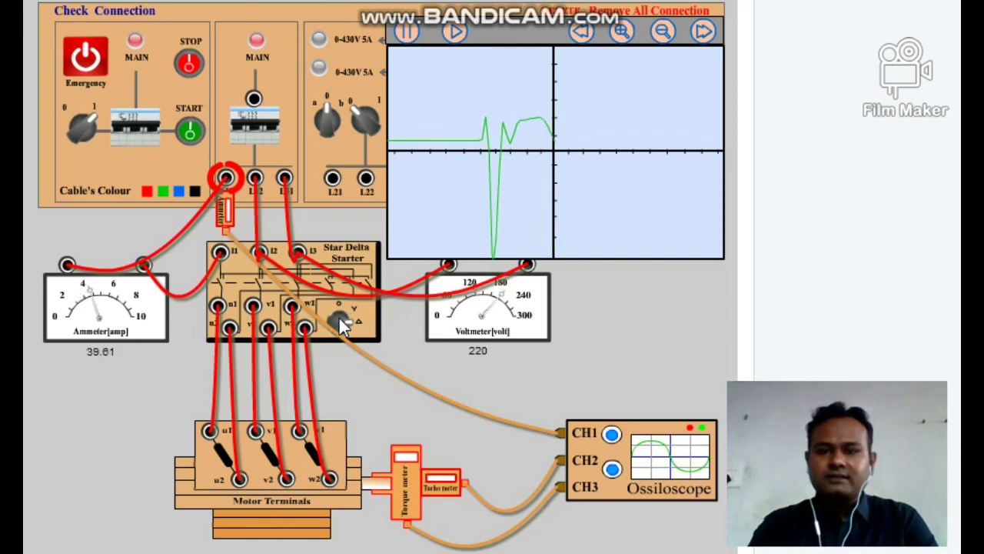